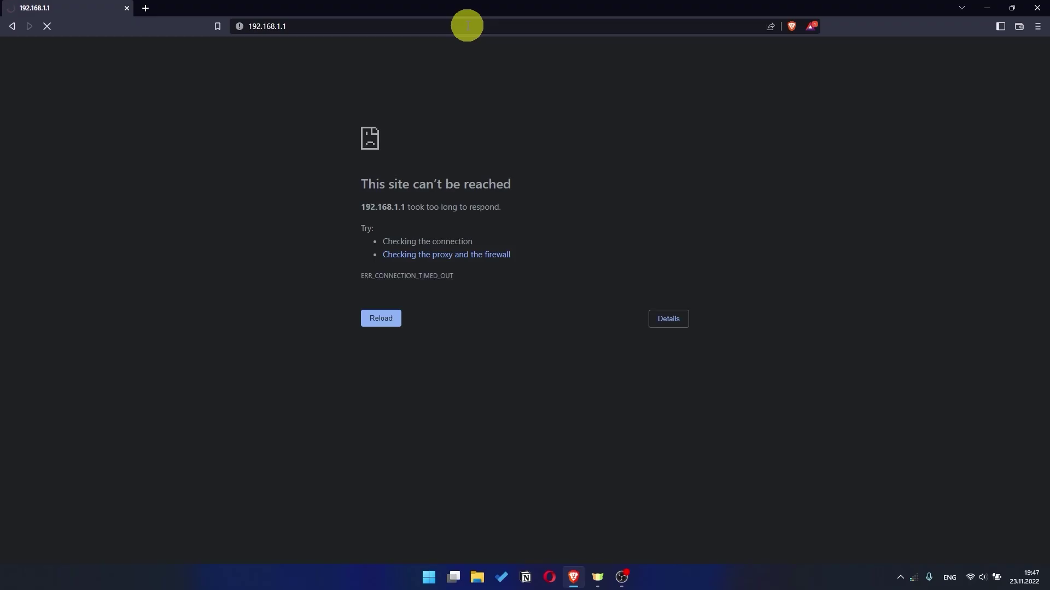
Select Opera's address bar on the timed-out 192.168.1.1 page to edit it
left_click(956, 71)
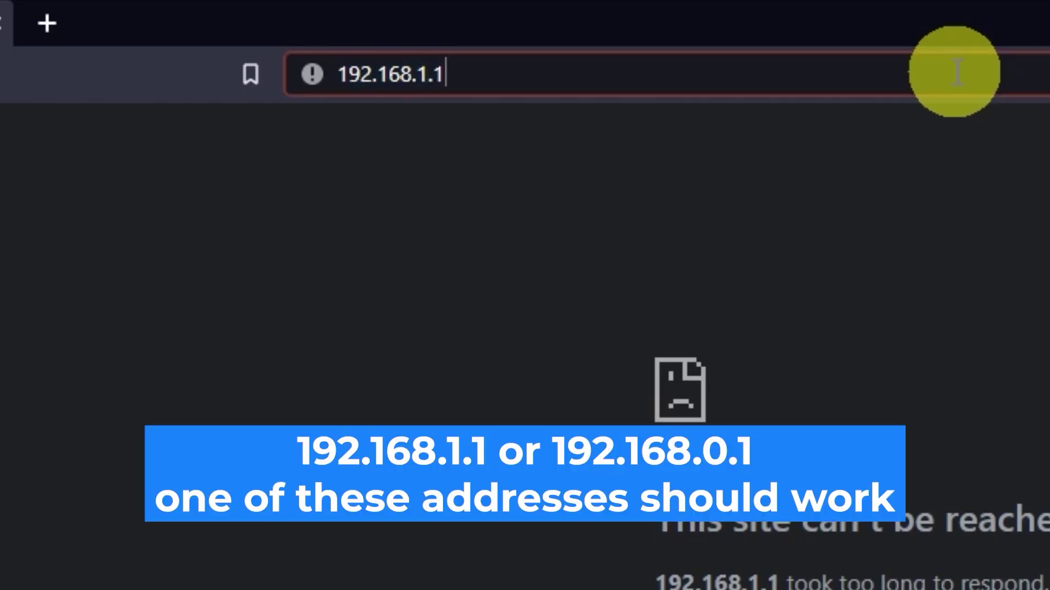
Load 192.168.0.1 in Opera and submit its login form with the default username and password
key("BackSpace")
key("BackSpace")
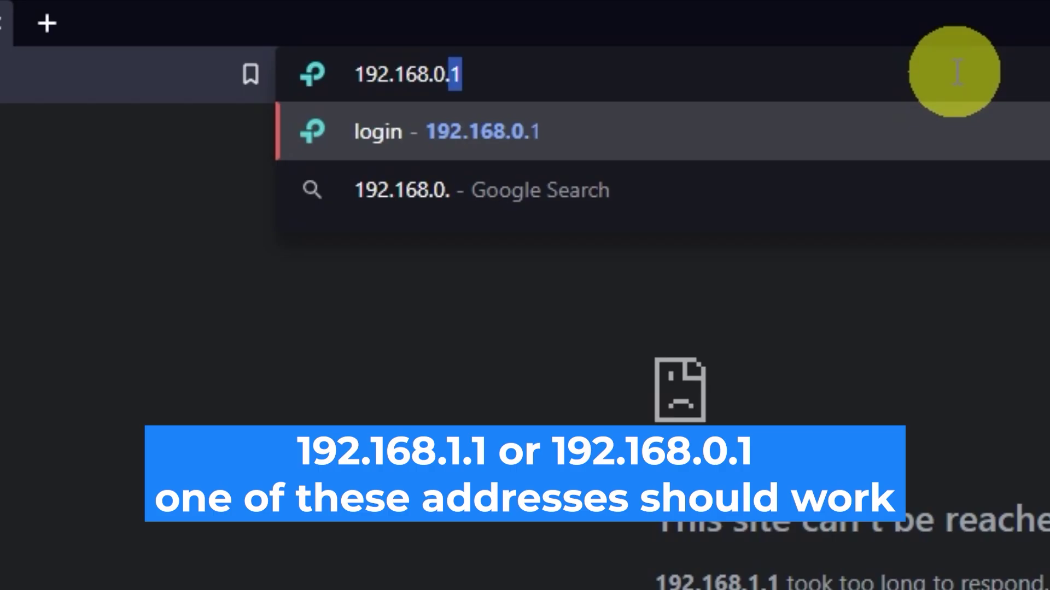
key("Return")
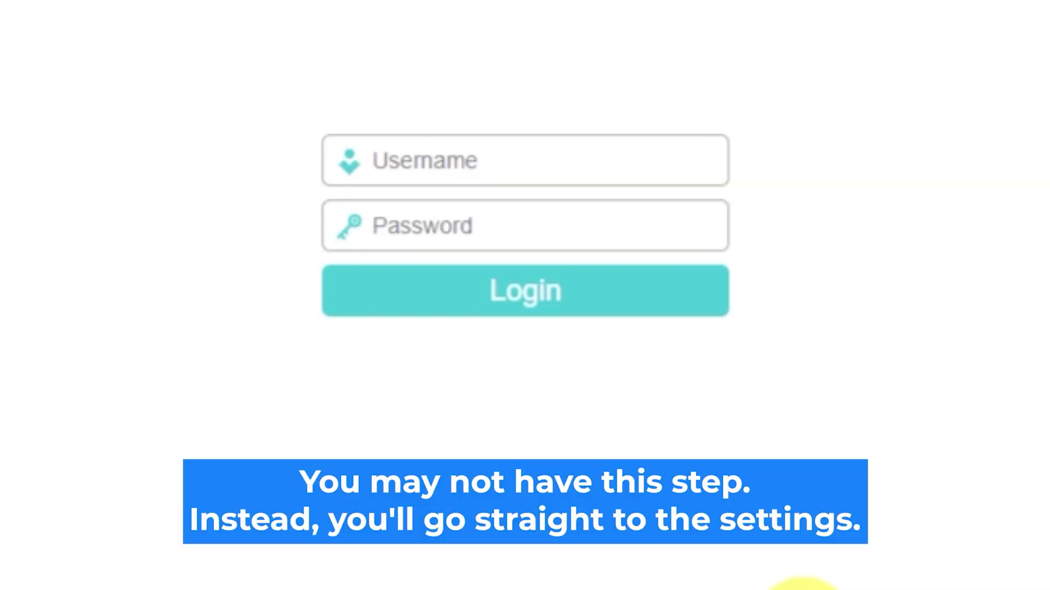
left_click(562, 157)
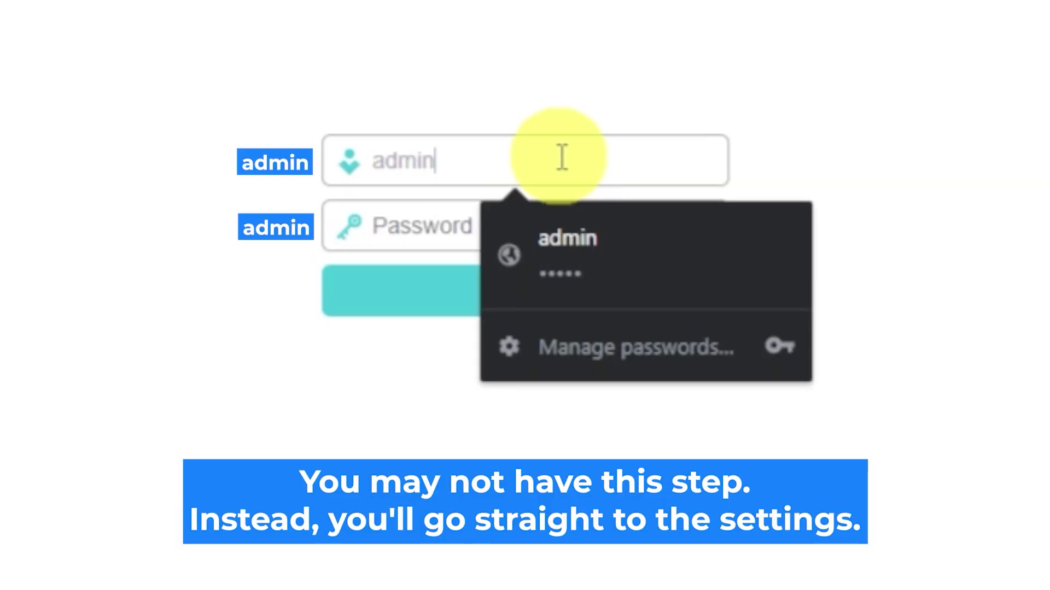
left_click(437, 228)
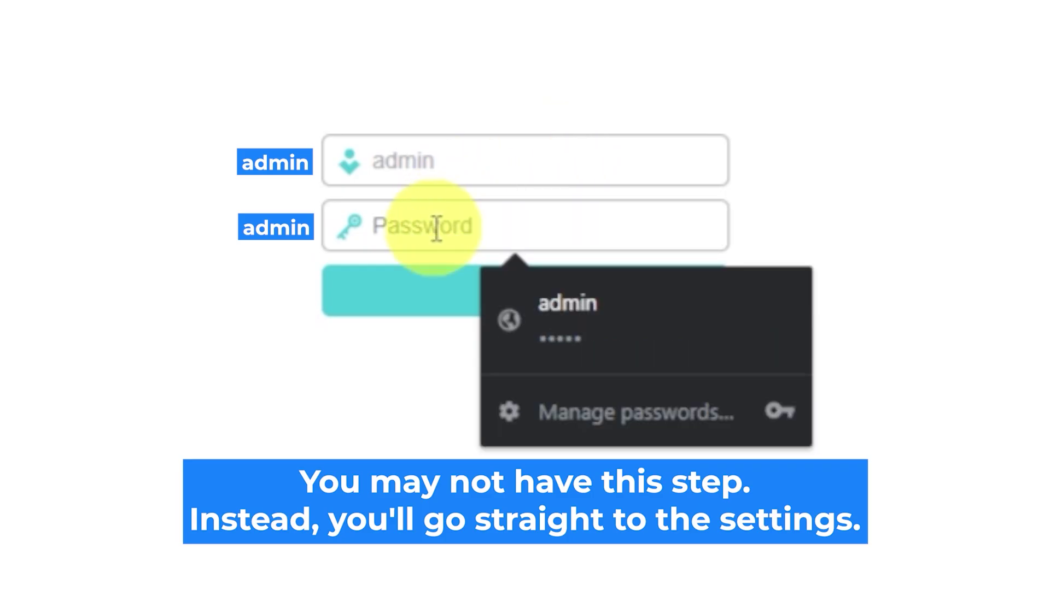
type("admin")
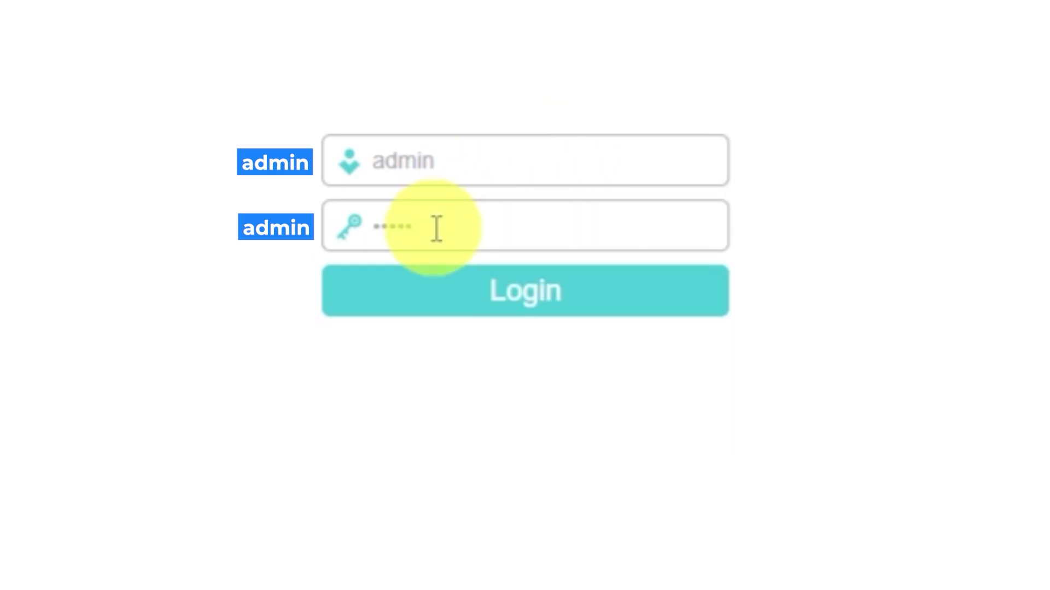
left_click(464, 298)
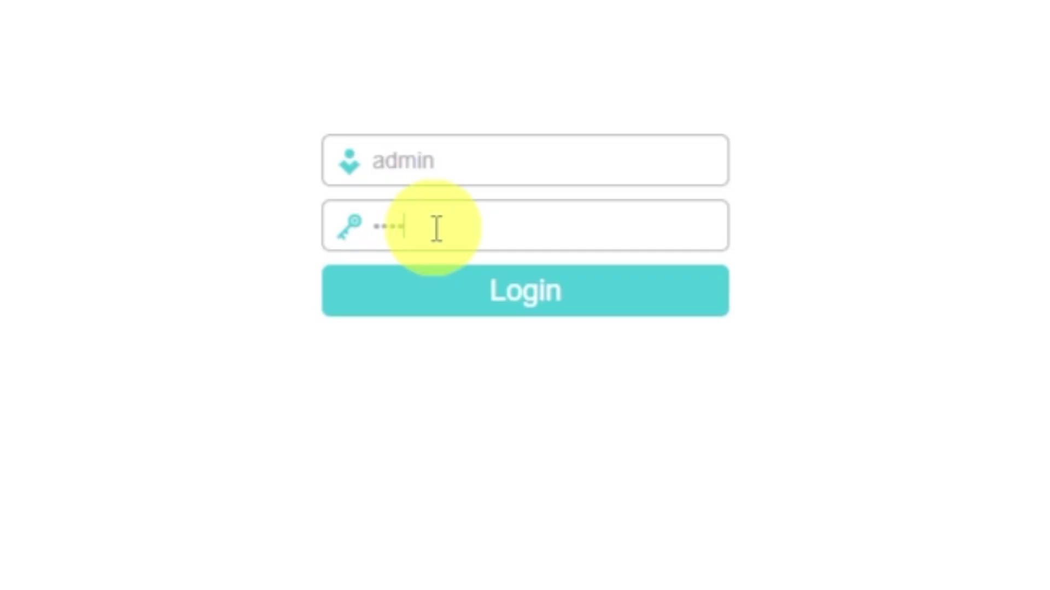
type("n")
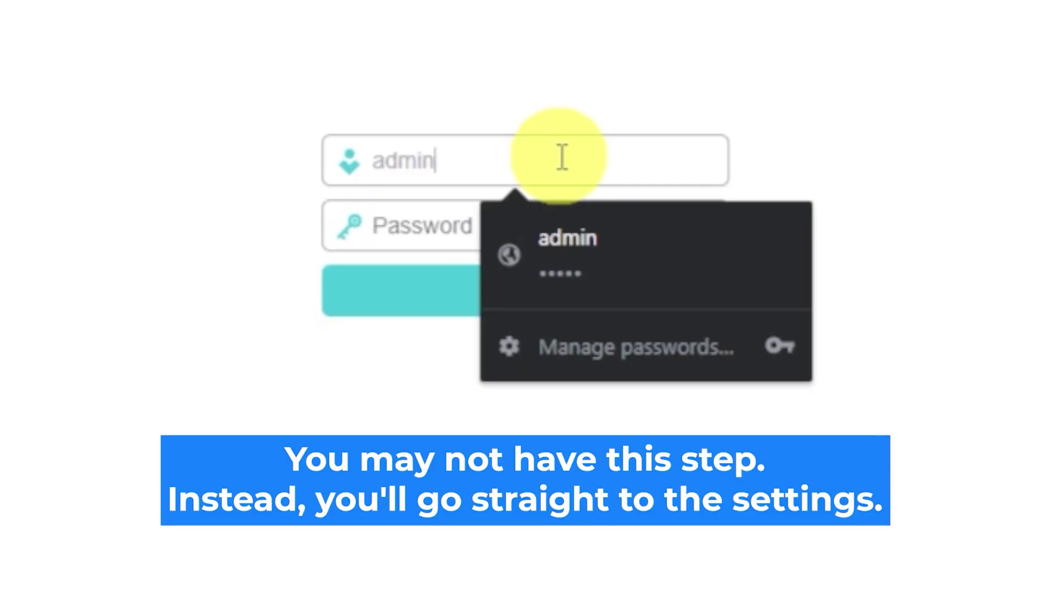
Enter the default username and password on the TP-Link login page
type("adm")
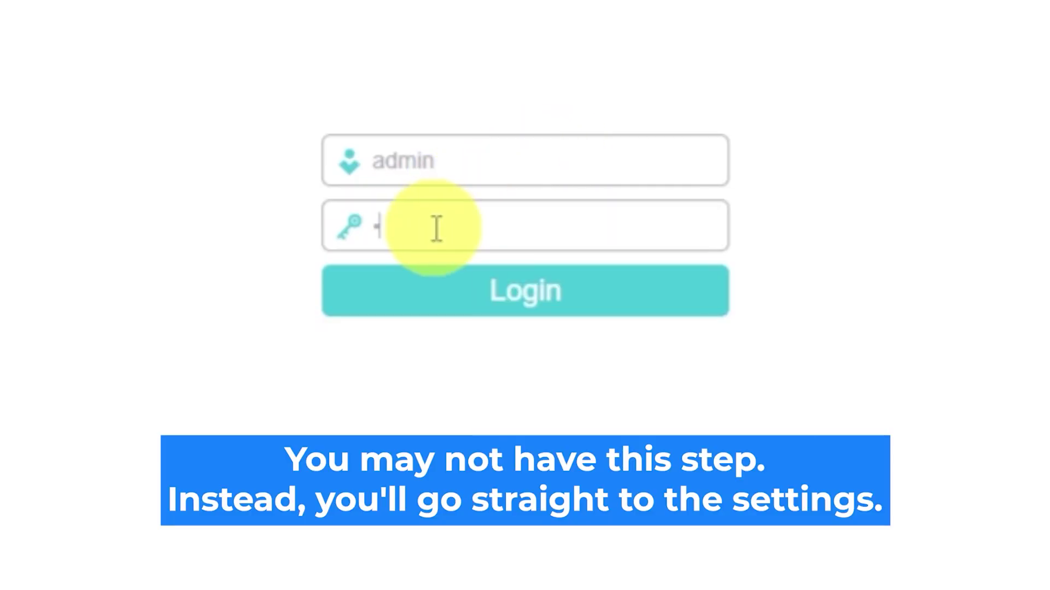
type("in")
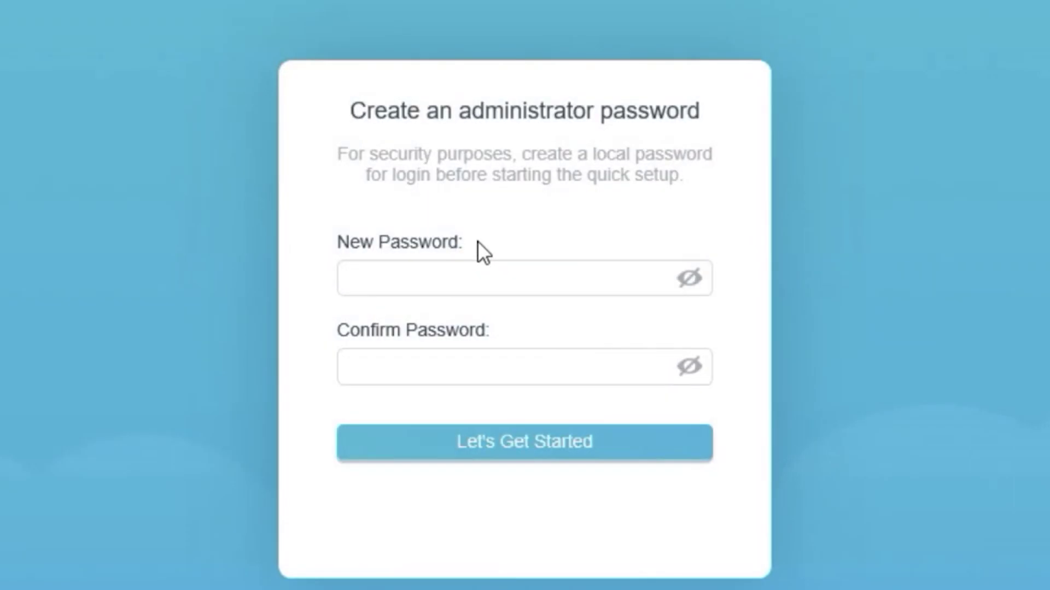
Enter the new administrator password in both New Password and Confirm Password
left_click(396, 265)
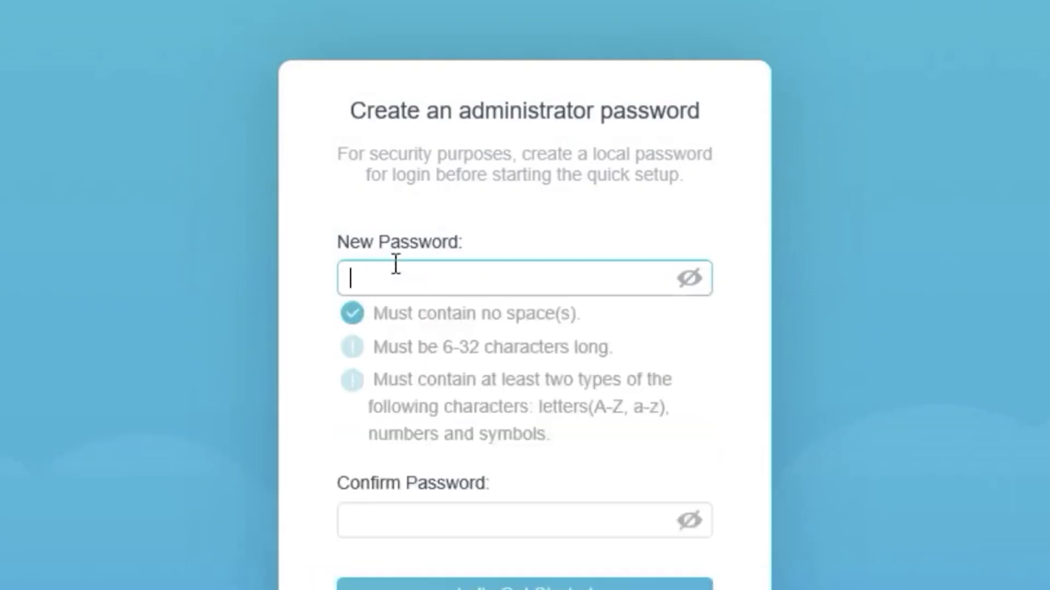
type("admin12")
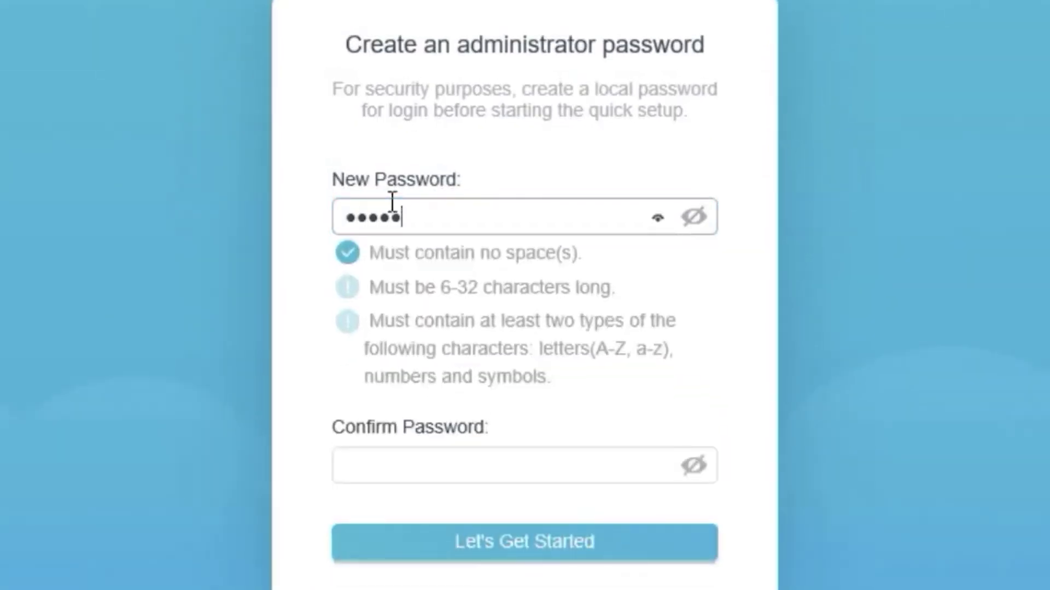
type("34")
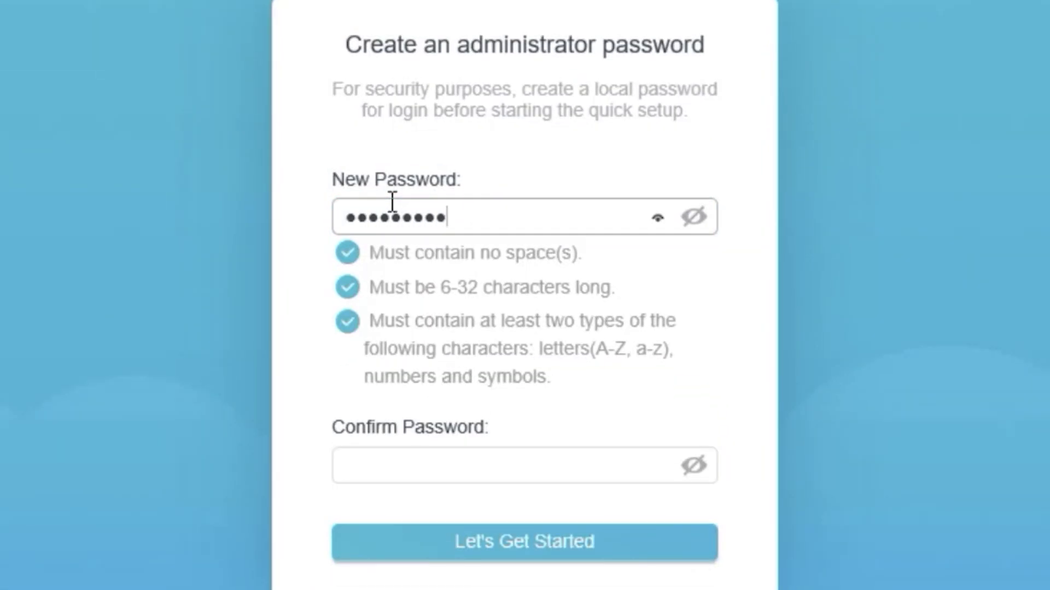
left_click(405, 466)
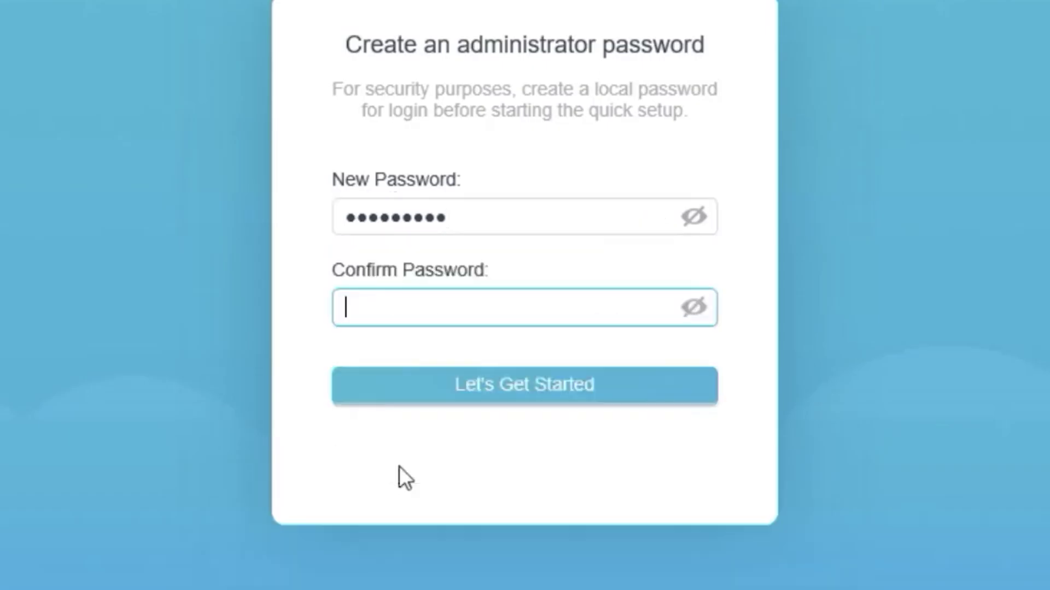
type("admin12")
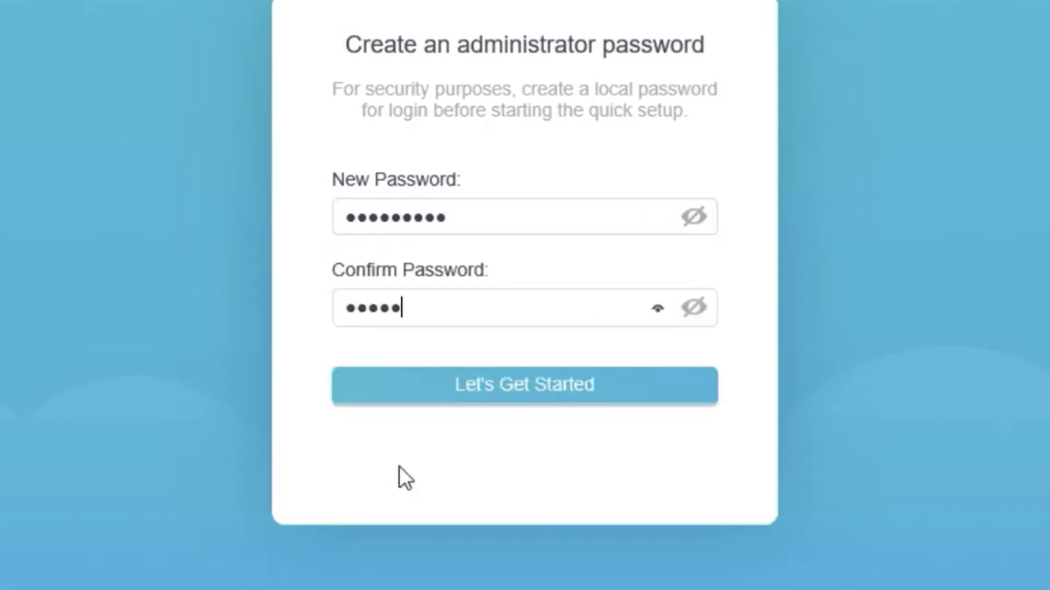
type("34")
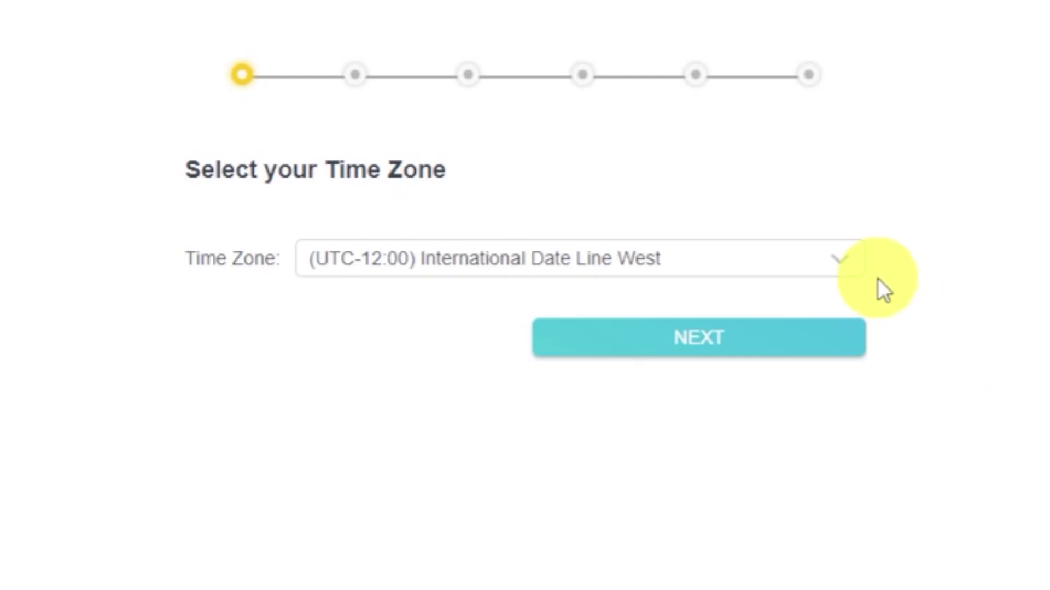
Leave the time zone at (UTC-12:00) International Date Line West and continue
left_click(857, 267)
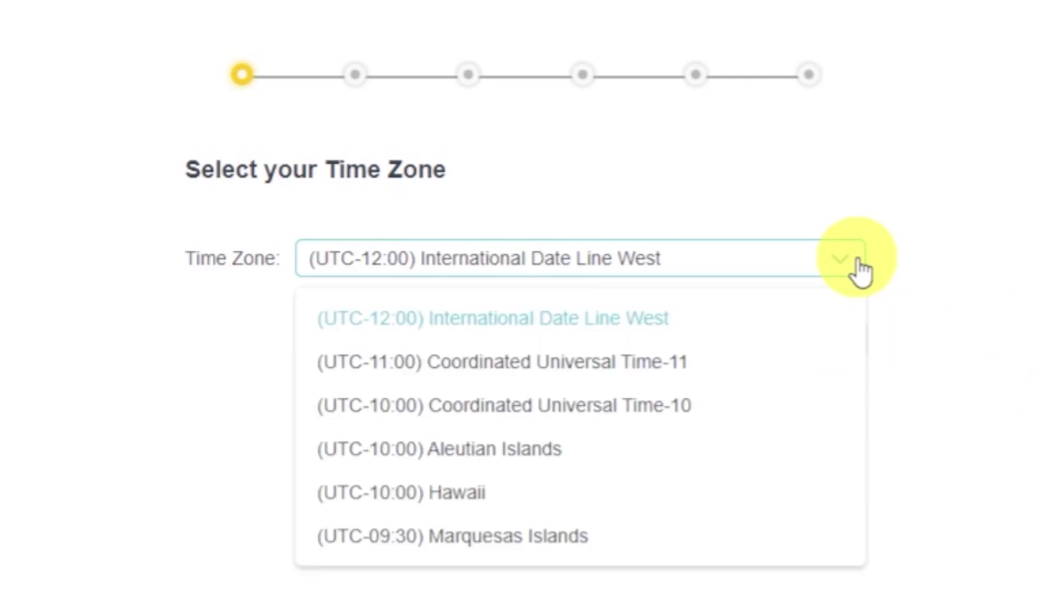
left_click(860, 272)
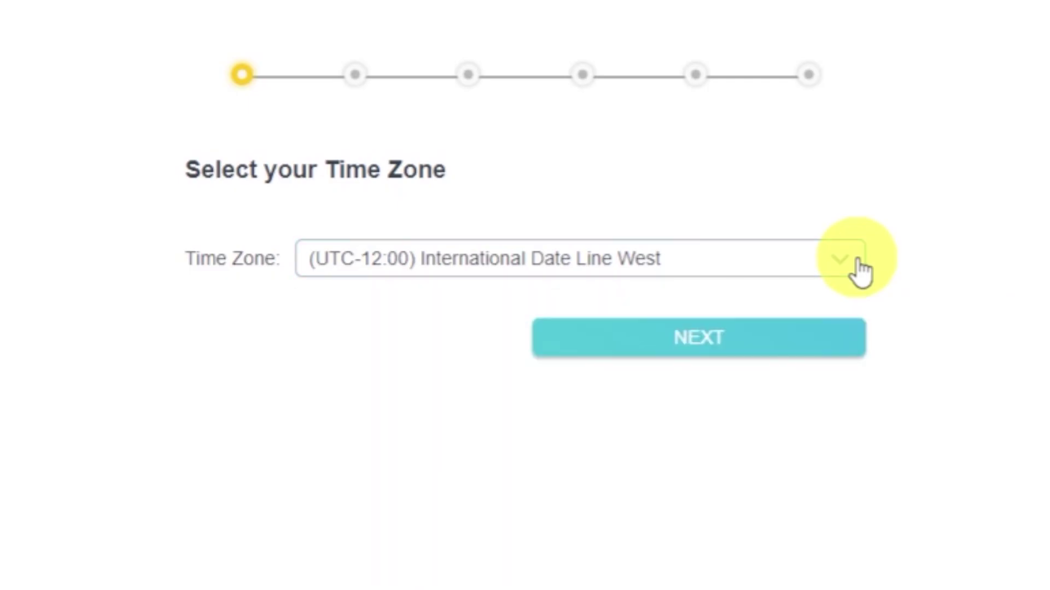
left_click(831, 350)
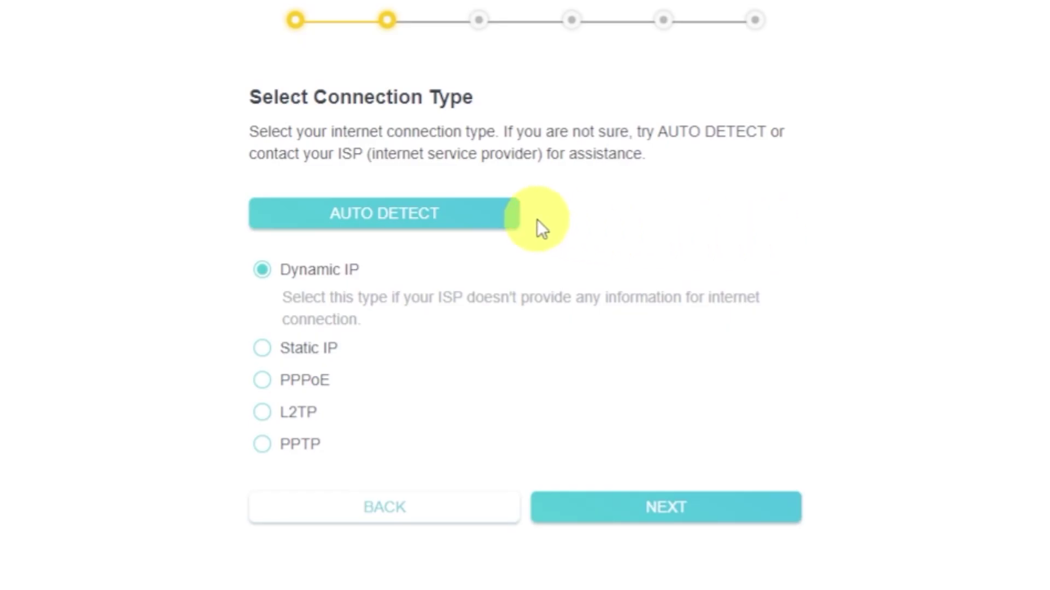
Auto-detect the connection, choose Dynamic IP as the connection type, and continue
left_click(479, 216)
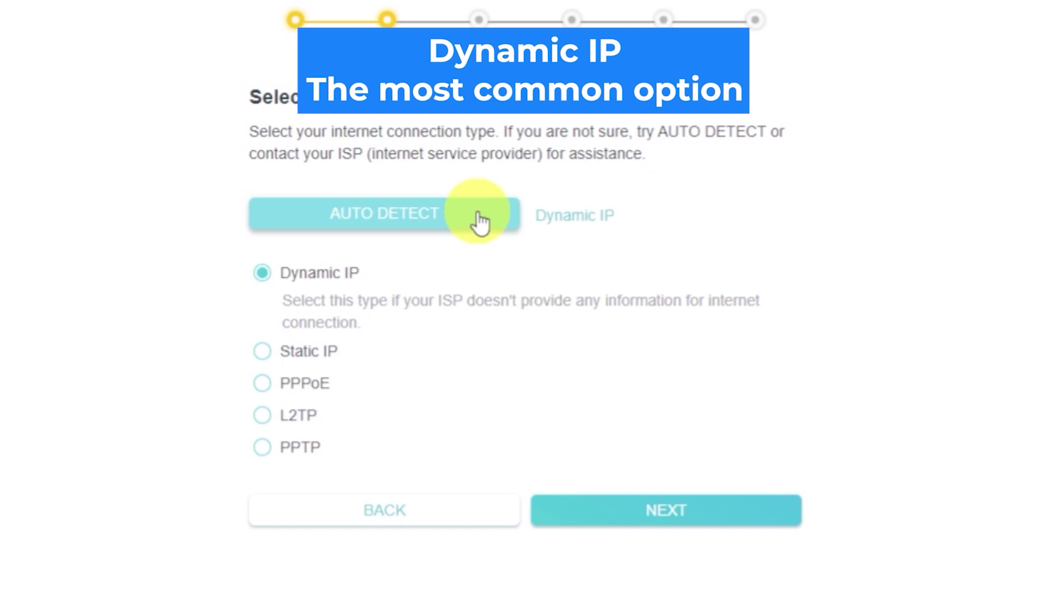
left_click(262, 276)
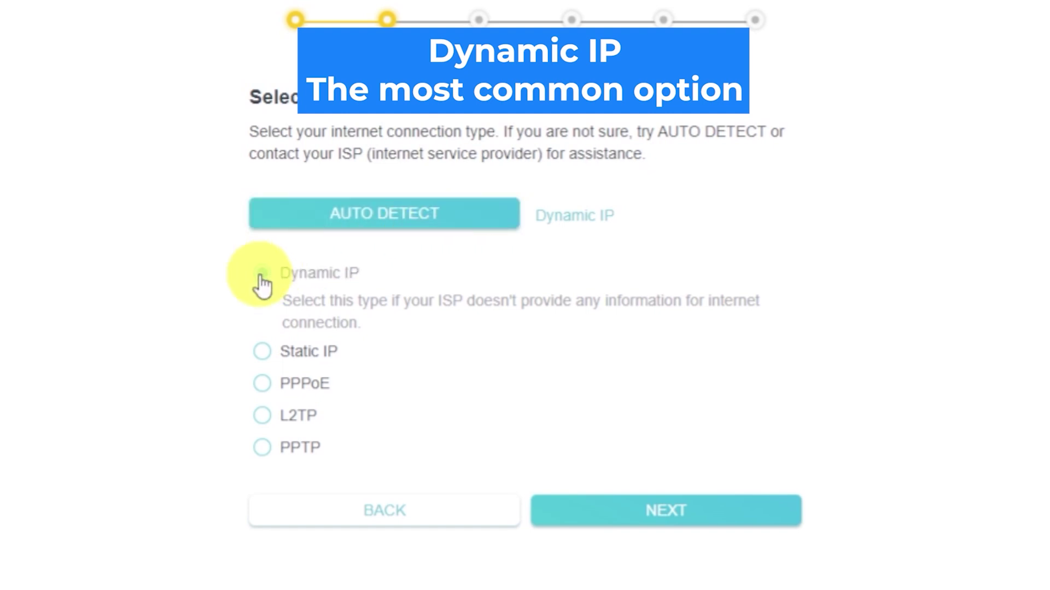
left_click(729, 522)
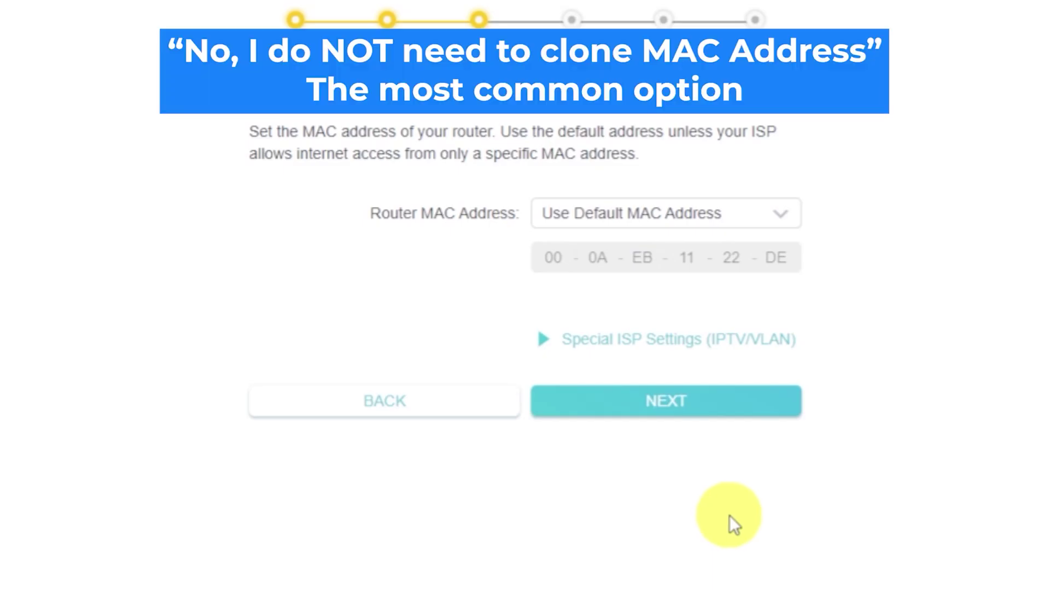
Keep Use Default MAC Address as the router MAC address and continue
left_click(792, 224)
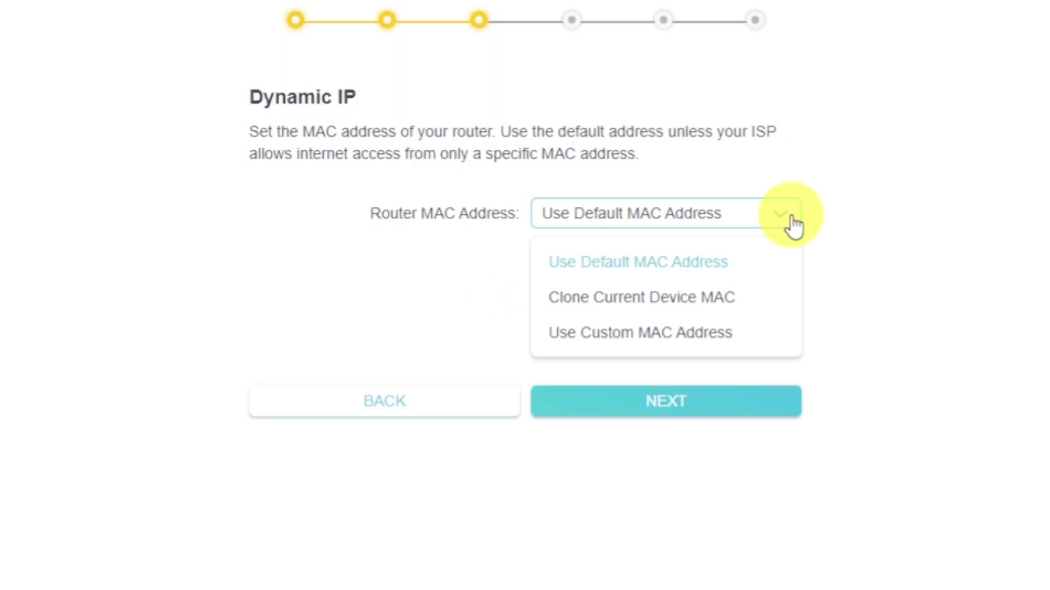
left_click(793, 224)
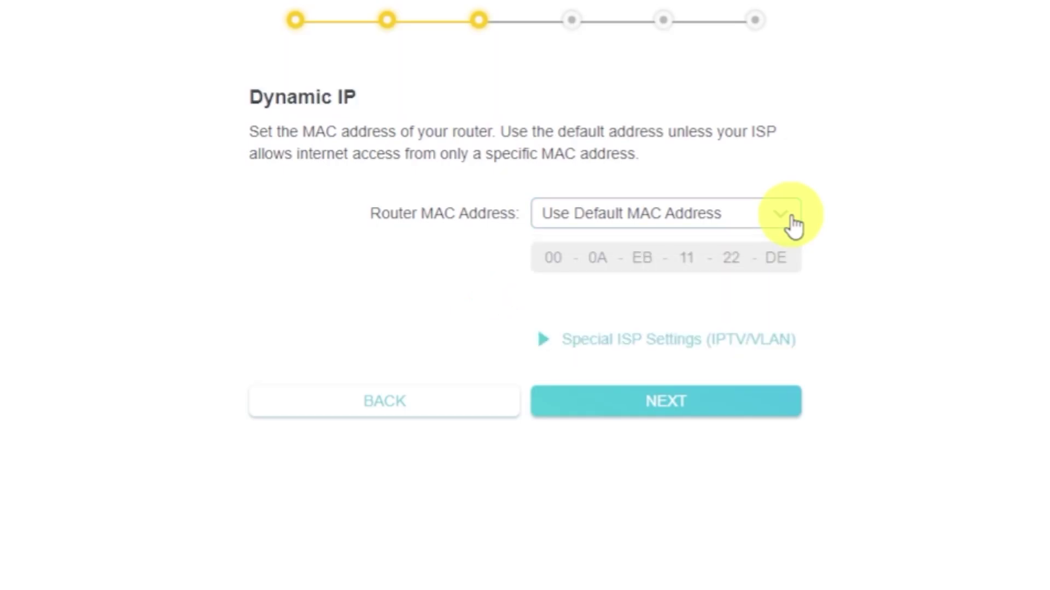
left_click(760, 407)
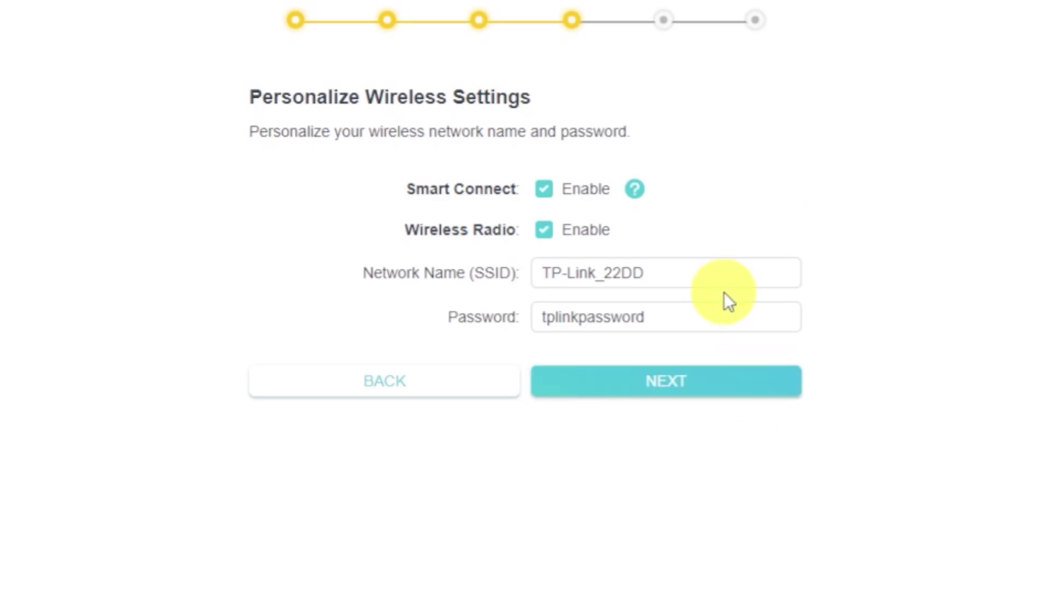
Keep the wireless radio enabled, review SSID TP-Link_22DD and its password, and continue
left_click(545, 232)
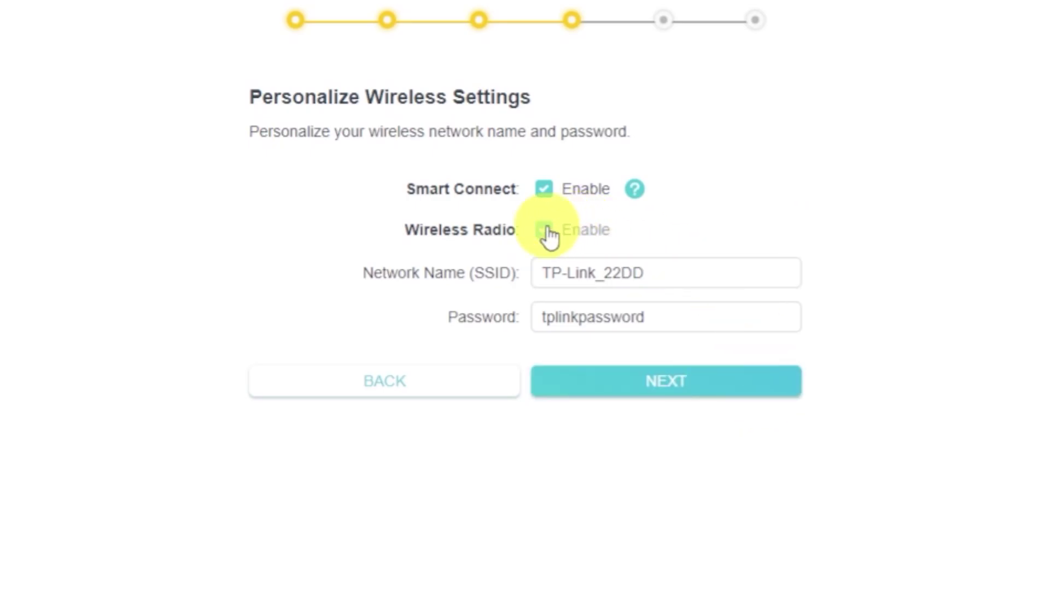
left_click(551, 234)
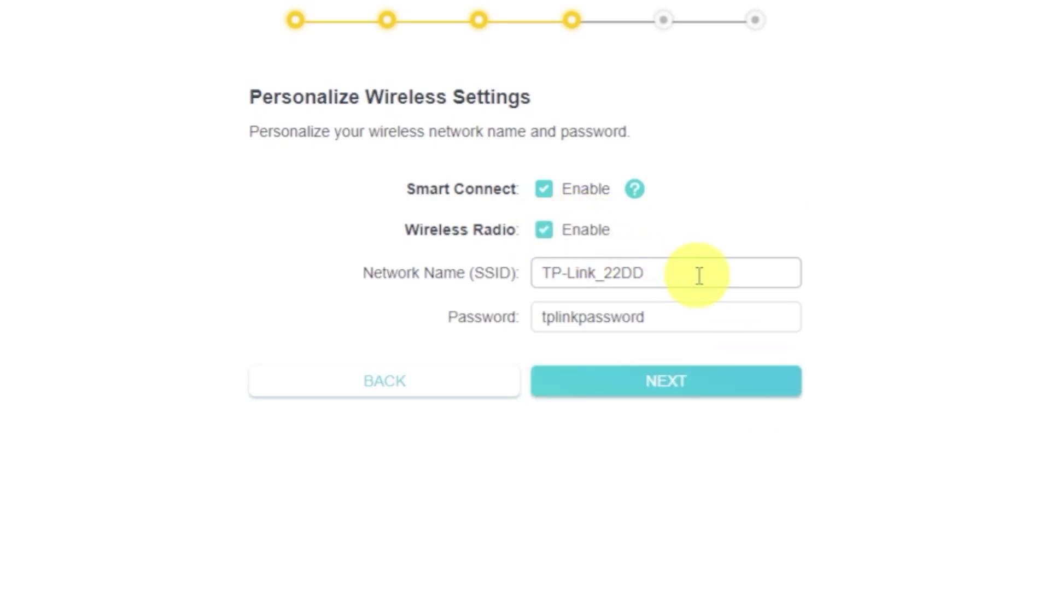
left_click(702, 275)
left_click(695, 316)
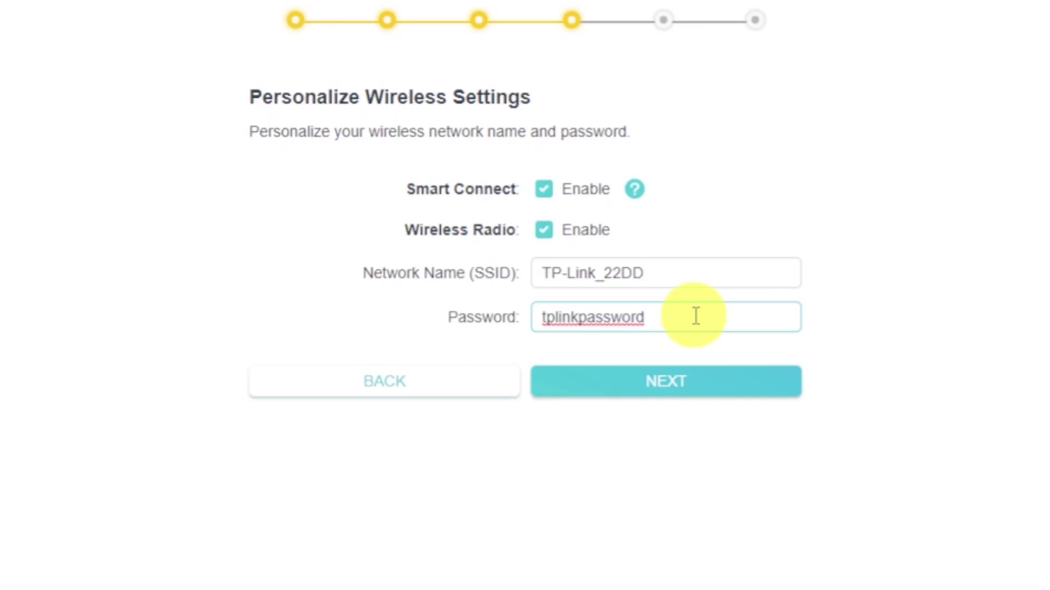
left_click(700, 389)
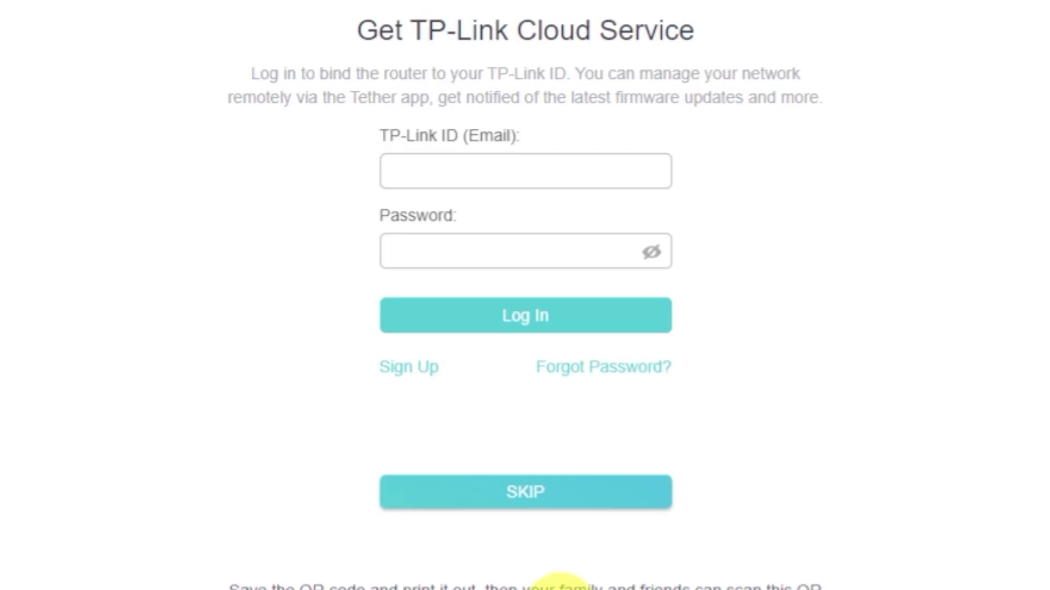
Skip the TP-Link Cloud sign-in and finish the wizard from the summary page
left_click(523, 495)
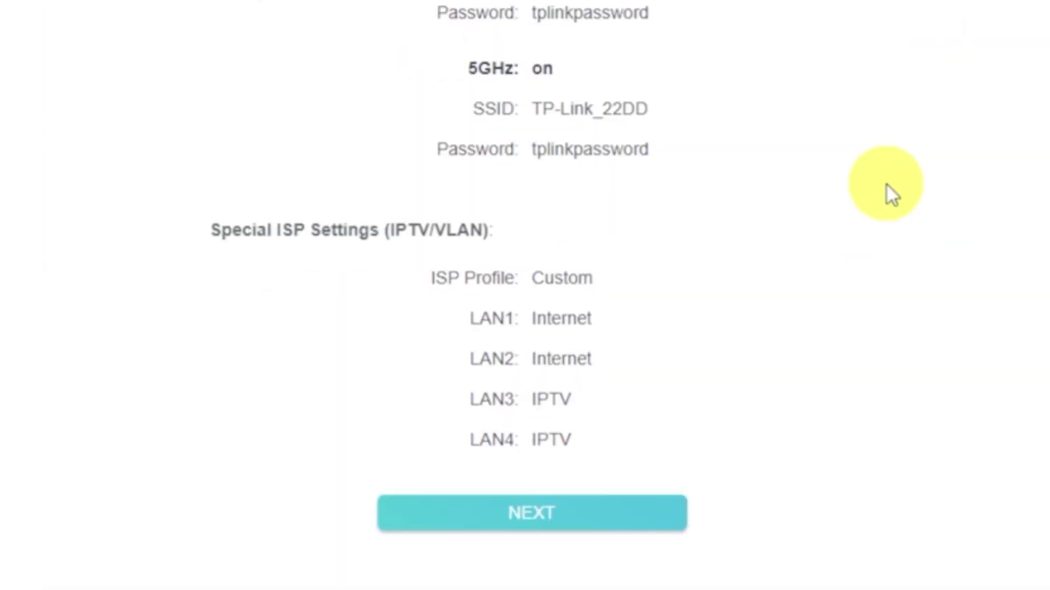
left_click(645, 521)
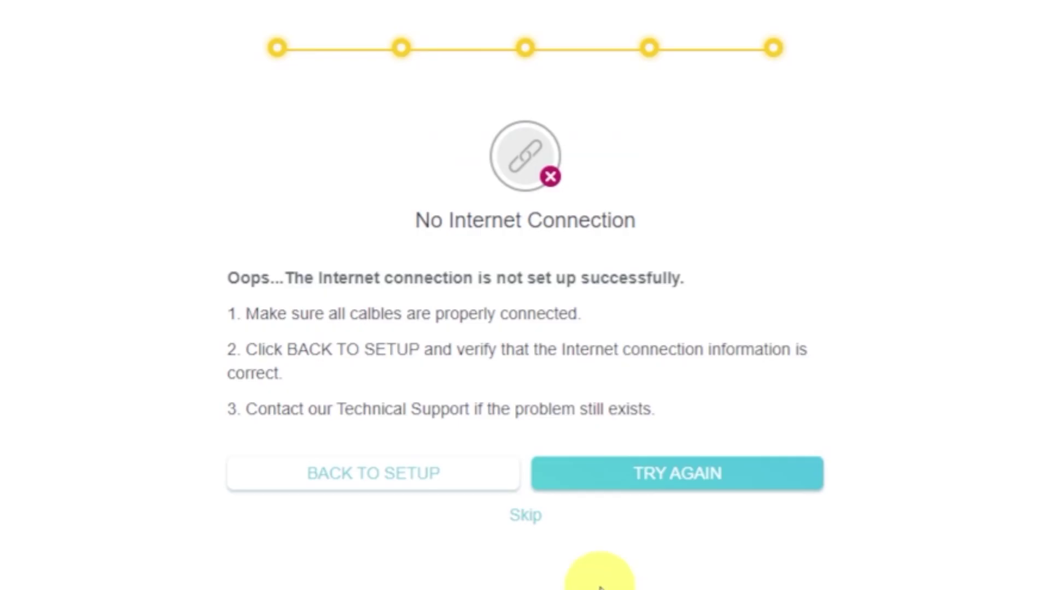
Skip past the No Internet Connection result to the Network Map dashboard
left_click(528, 518)
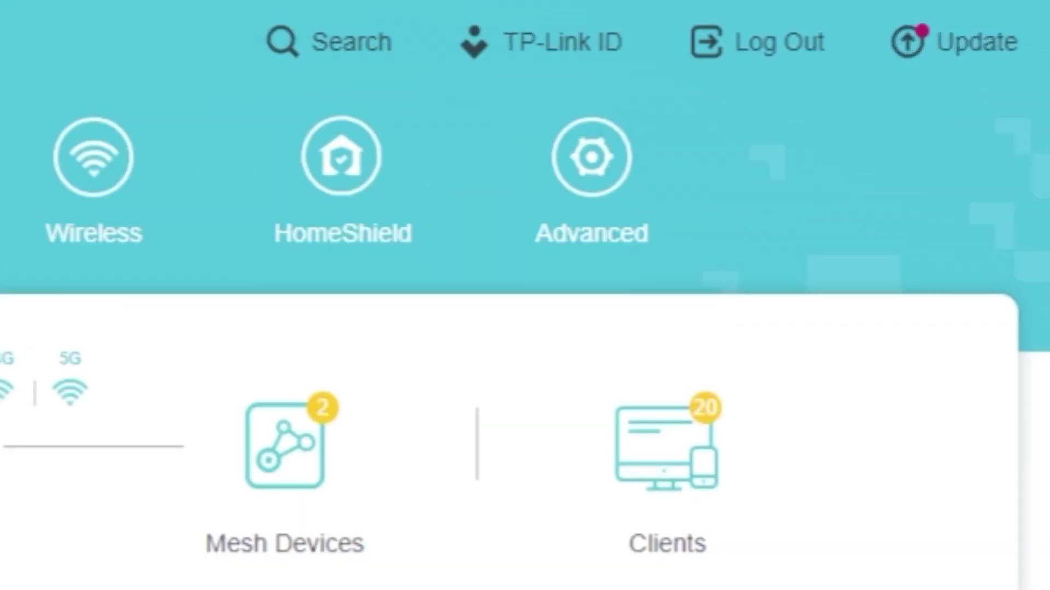
Restart the router from the Advanced > System > Reboot page
left_click(574, 242)
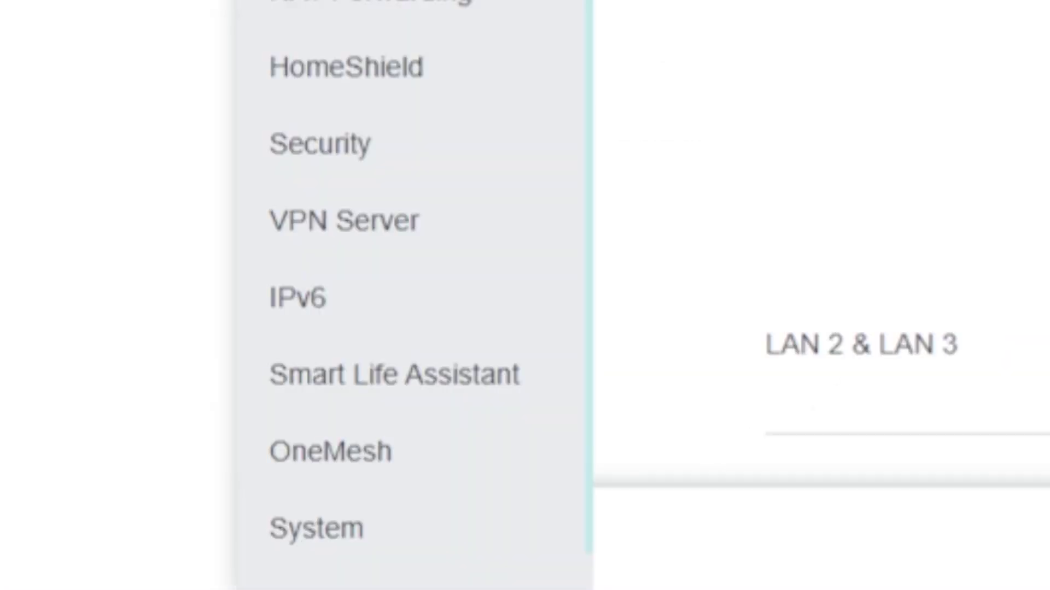
scroll(468, 93, "down", 1)
left_click(414, 519)
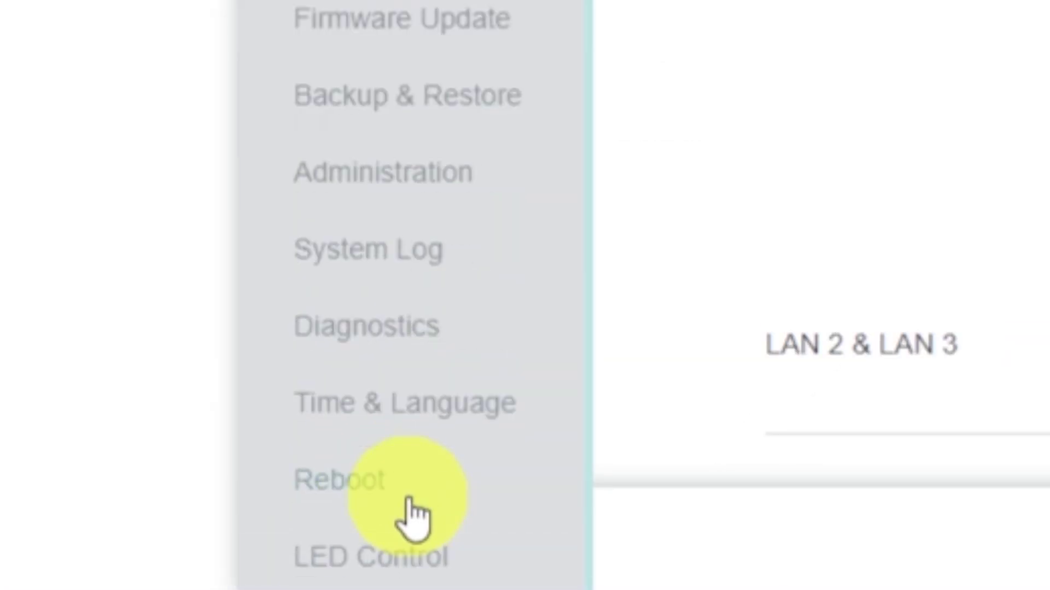
left_click(464, 477)
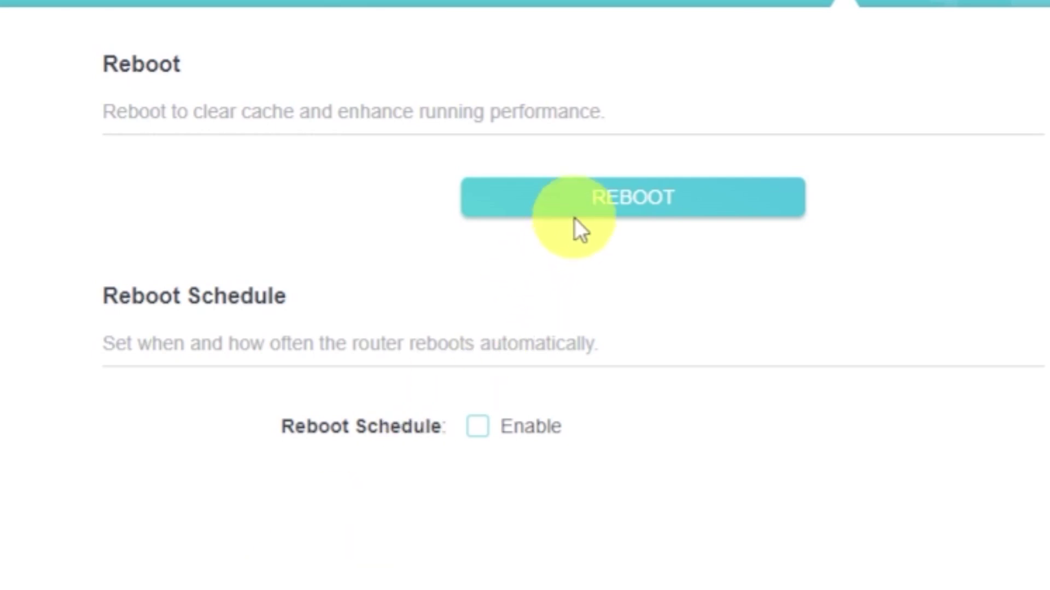
left_click(580, 209)
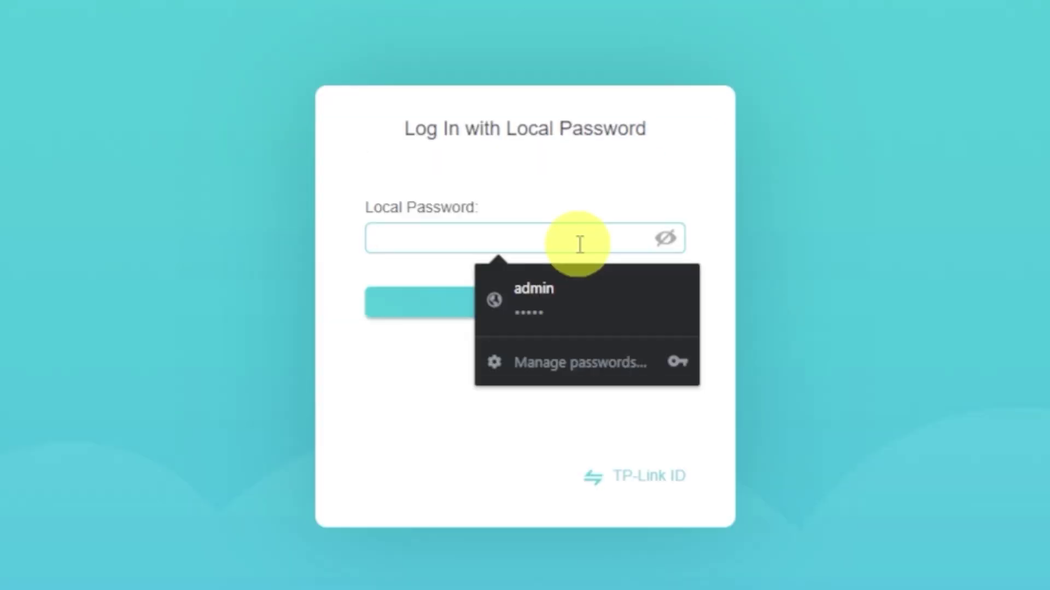
Log back in with the local password and set Router MAC Address to Clone Current Device MAC
type("********")
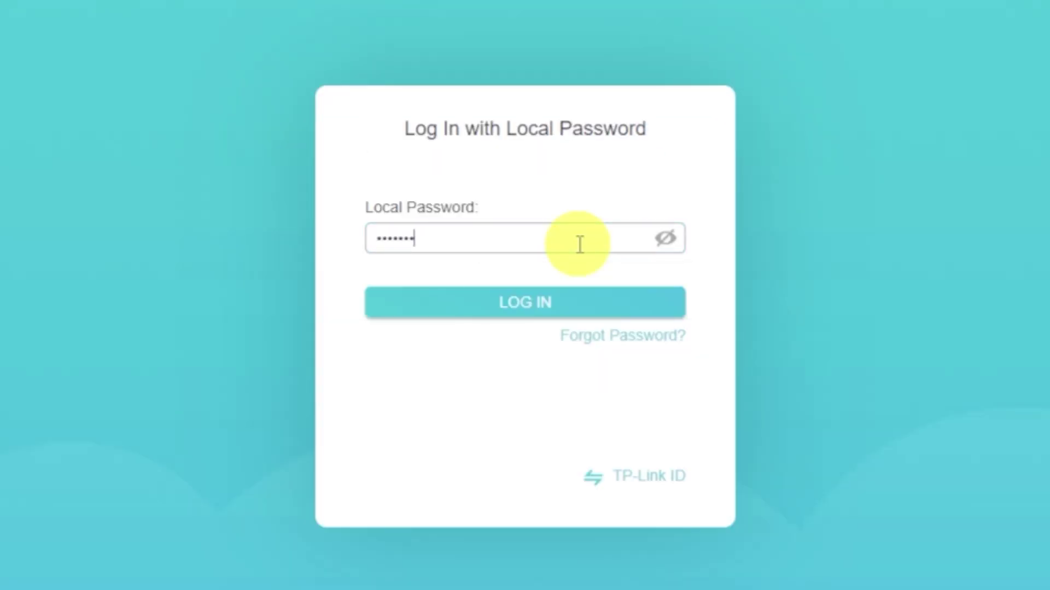
type("*")
left_click(553, 304)
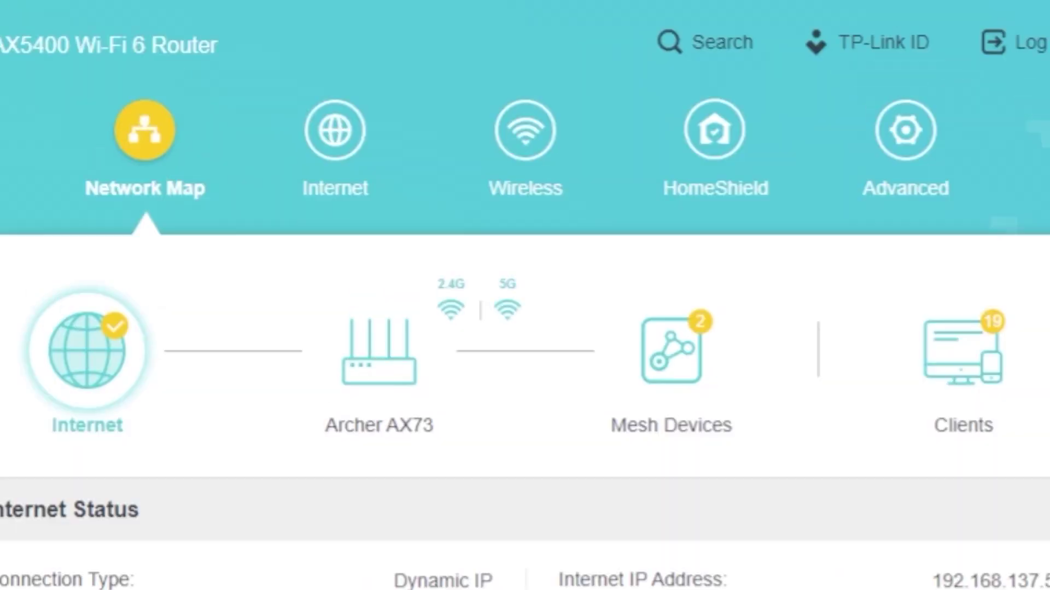
left_click(361, 169)
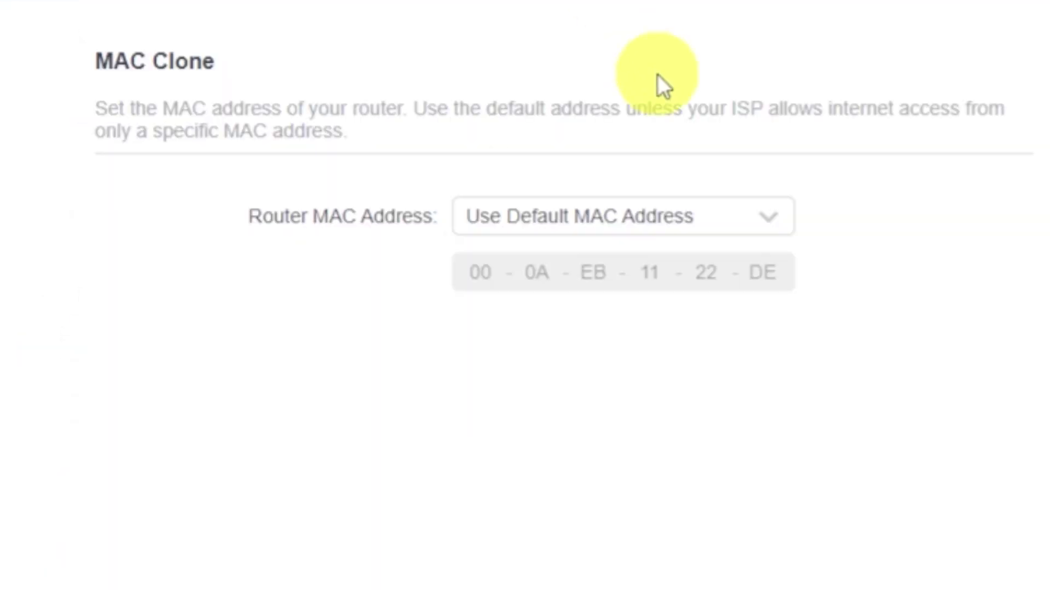
left_click(770, 219)
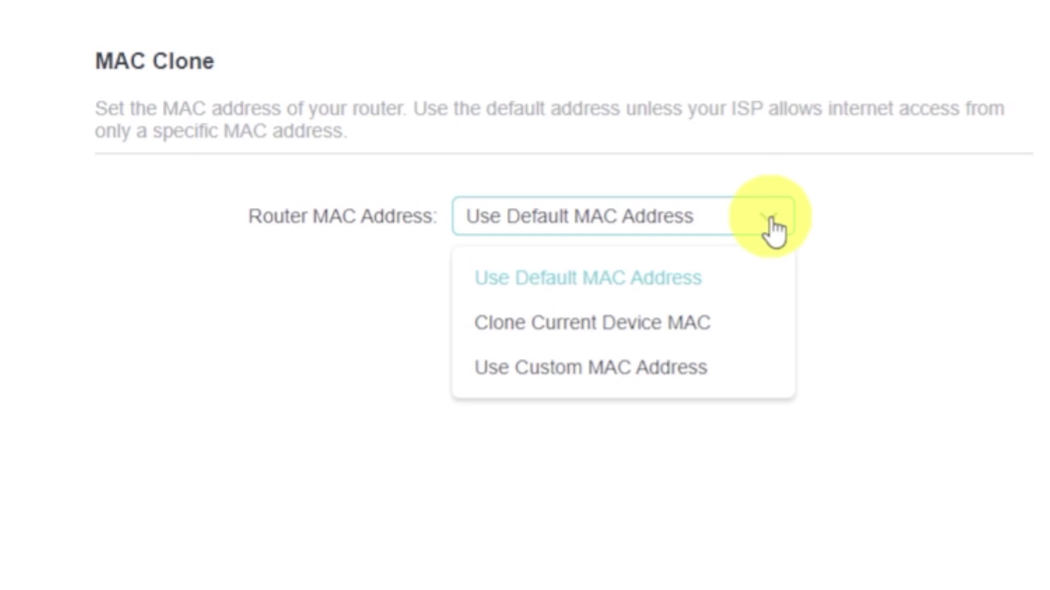
left_click(690, 323)
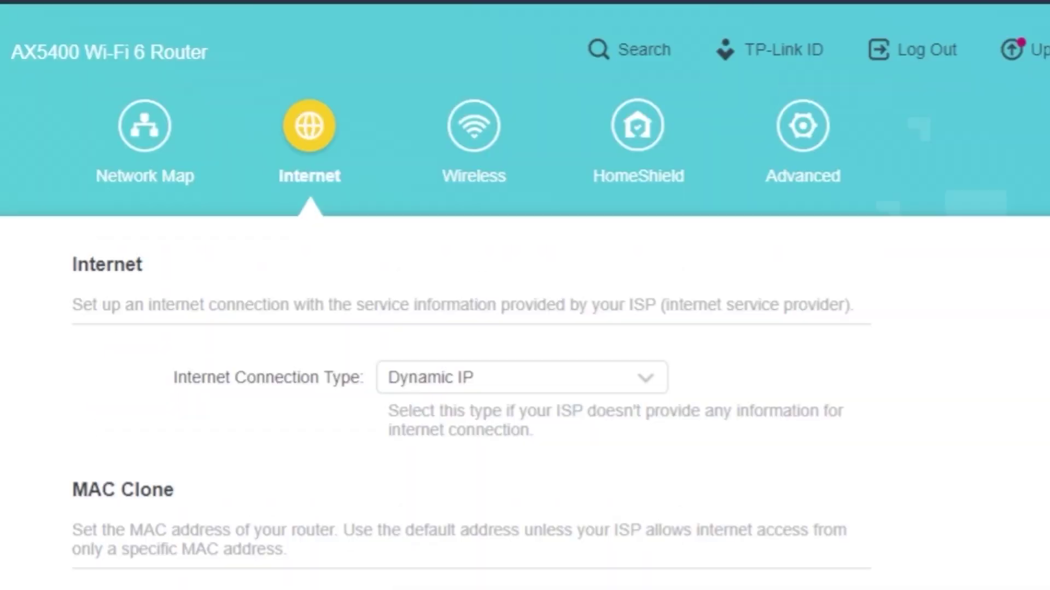
Reboot the router again via Advanced > System > Reboot after the MAC clone change
left_click(823, 136)
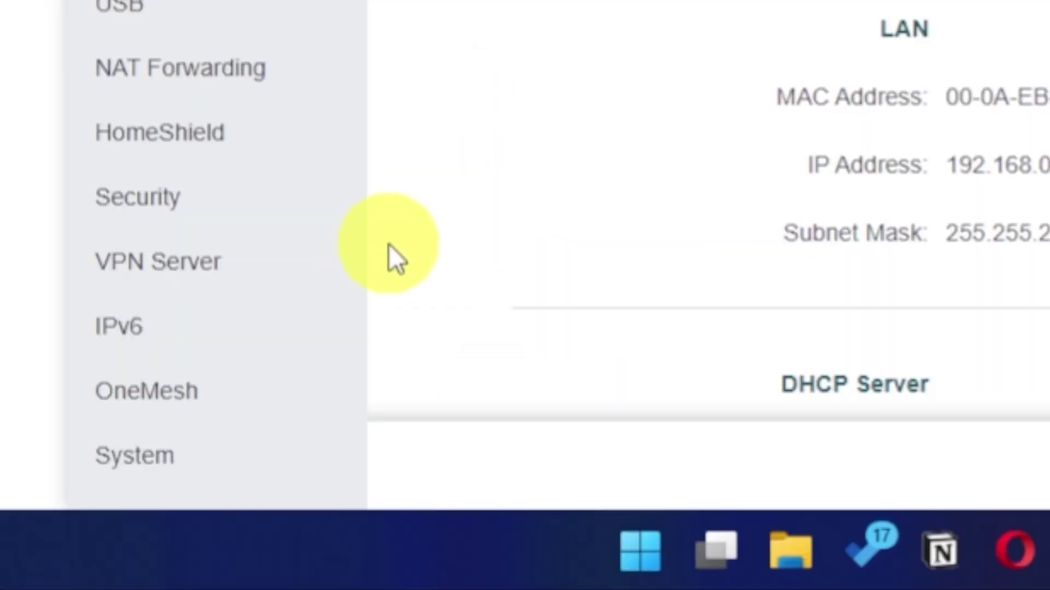
left_click(155, 459)
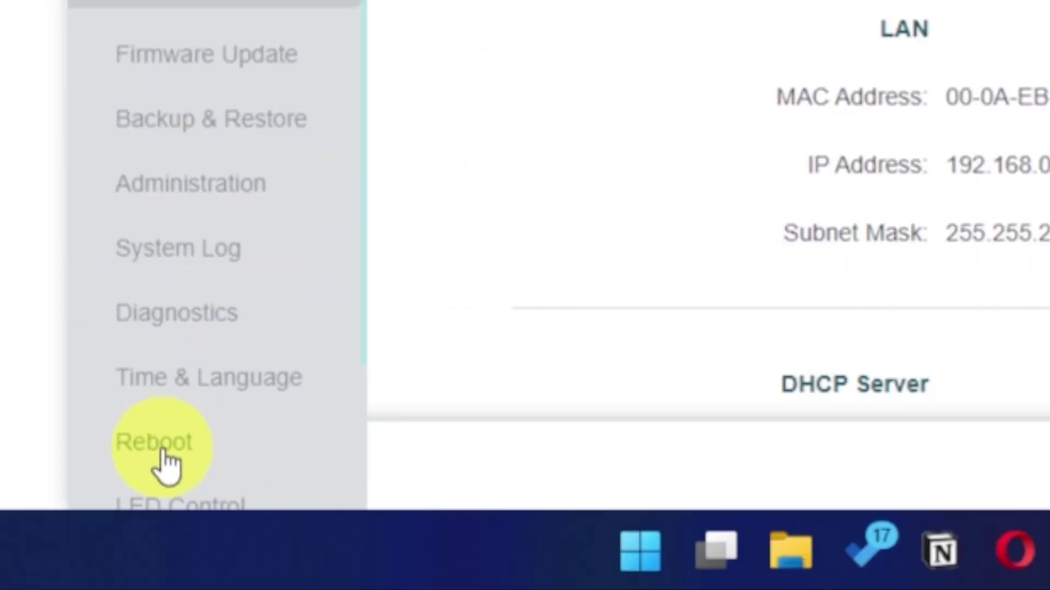
left_click(187, 444)
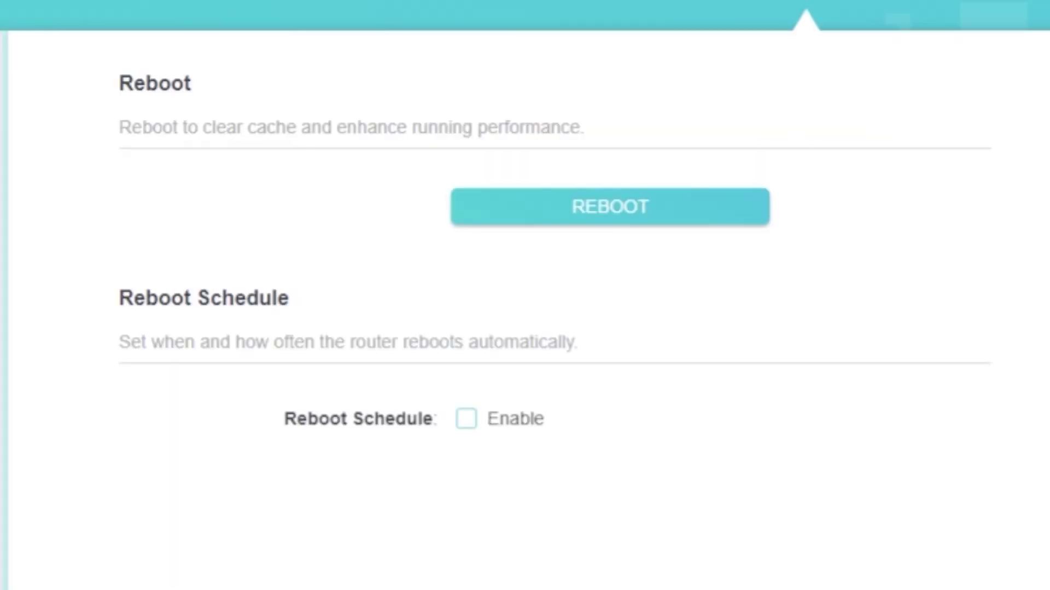
left_click(526, 215)
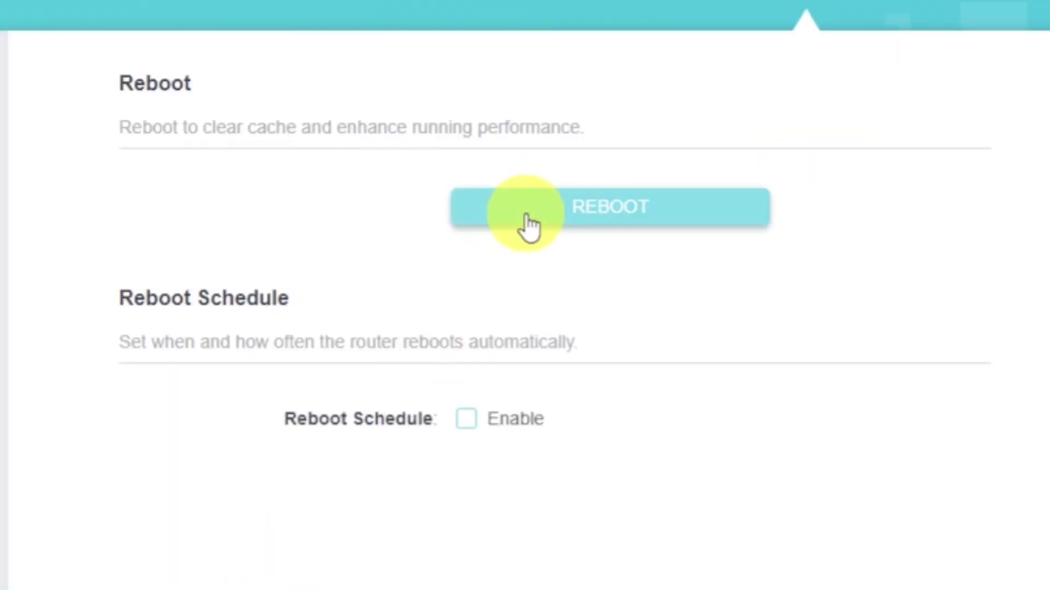